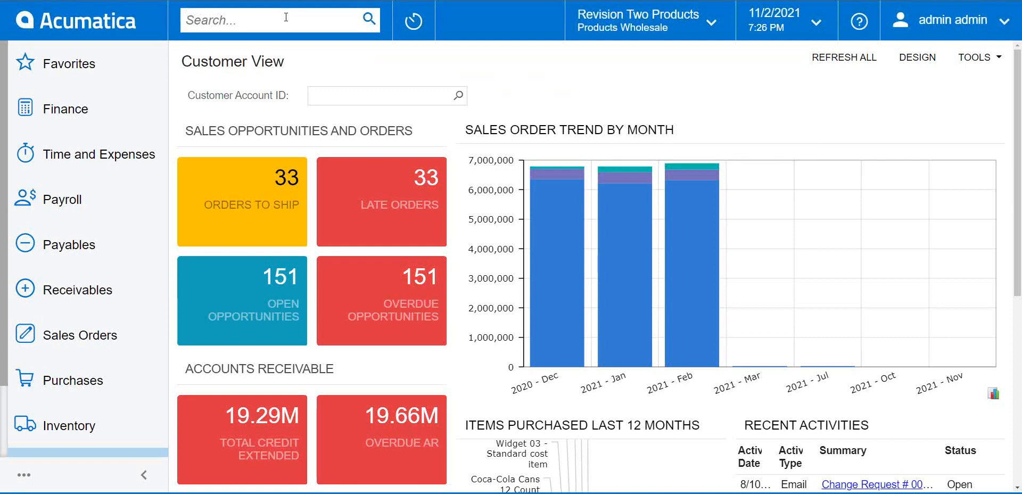
Open the Customer Payment Methods list and clear the leftover filter text.
{"action": "type", "text": "p"}
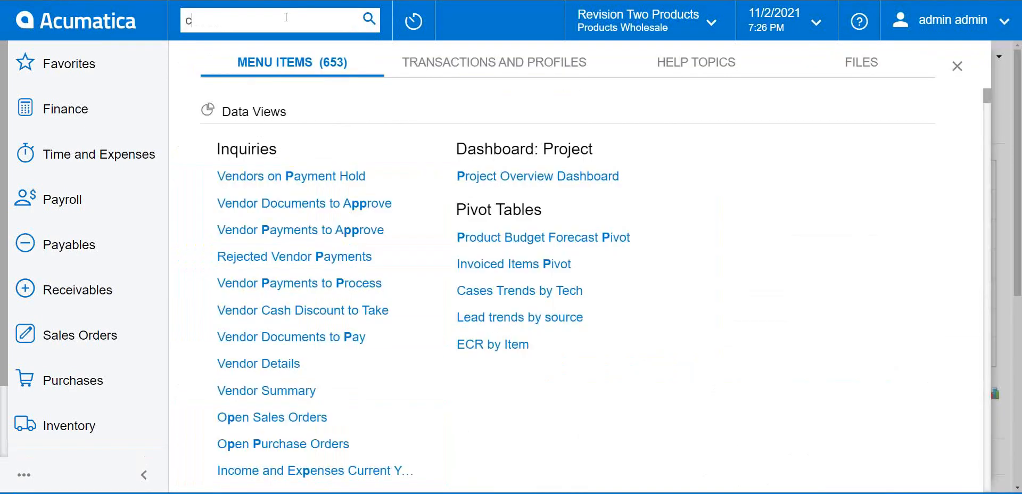
{"action": "type", "text": "ustomer pa"}
{"action": "left_click", "coordinate": [318, 175]}
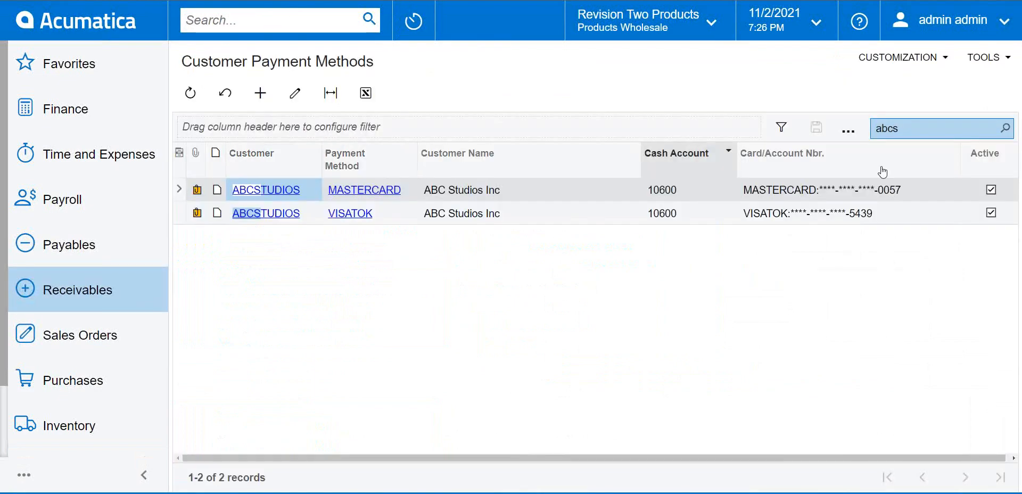
{"action": "left_click_drag", "start_coordinate": [931, 135], "coordinate": [873, 133]}
{"action": "key", "text": "BackSpace"}
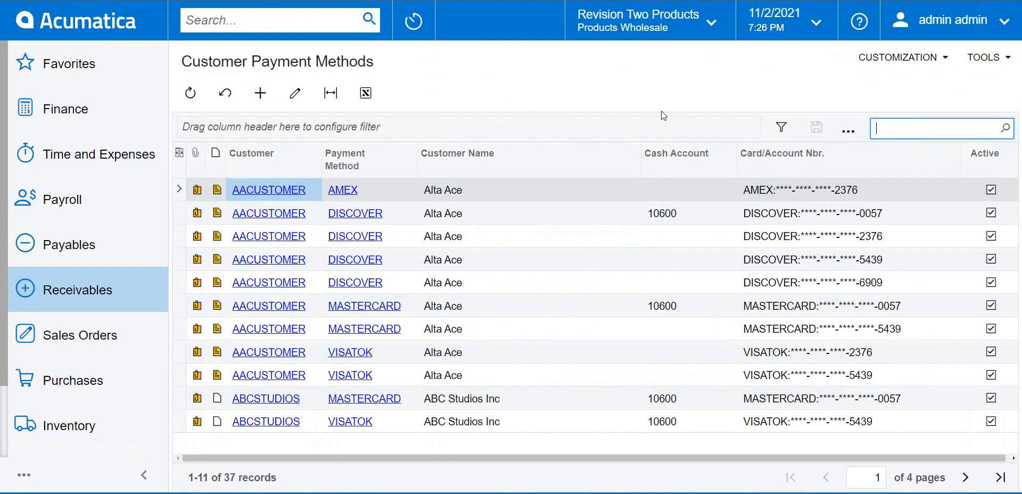
Filter the list by 'abcs', review ABC Studios' Mastercard record, then clear the filter.
{"action": "type", "text": "abcs"}
{"action": "left_click", "coordinate": [1007, 129]}
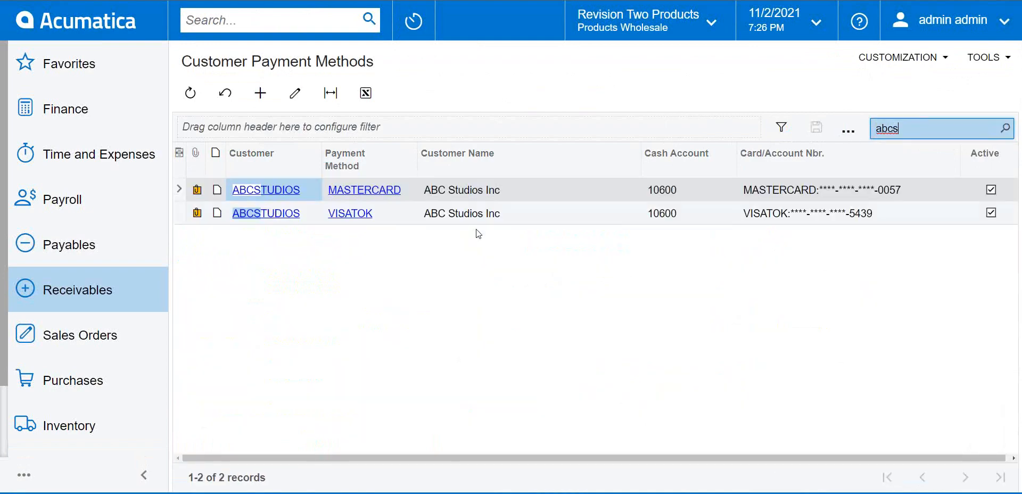
{"action": "left_click", "coordinate": [295, 93]}
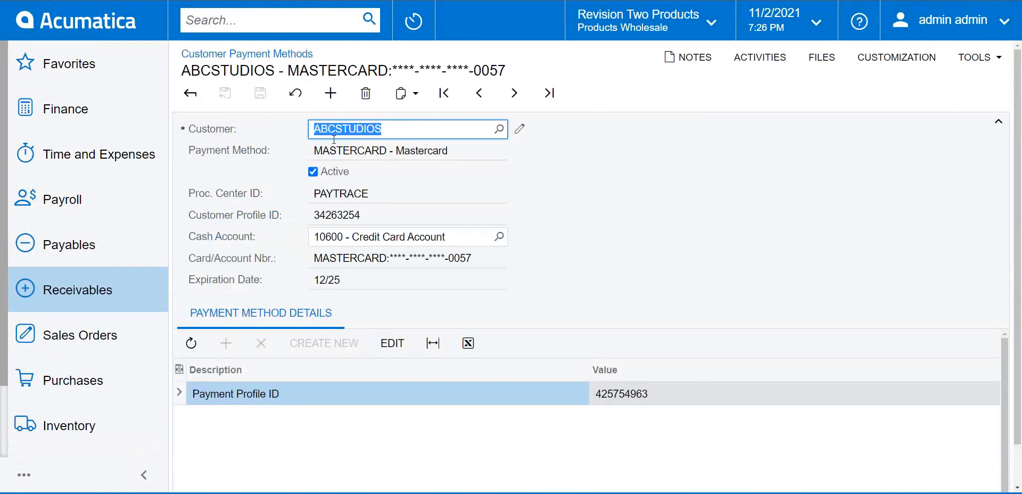
{"action": "left_click", "coordinate": [191, 94]}
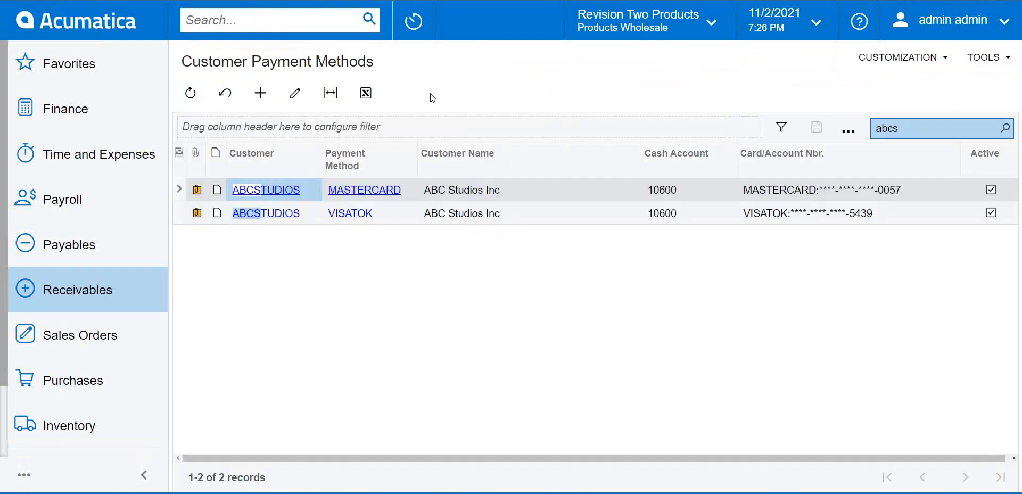
{"action": "left_click_drag", "start_coordinate": [924, 130], "coordinate": [851, 131]}
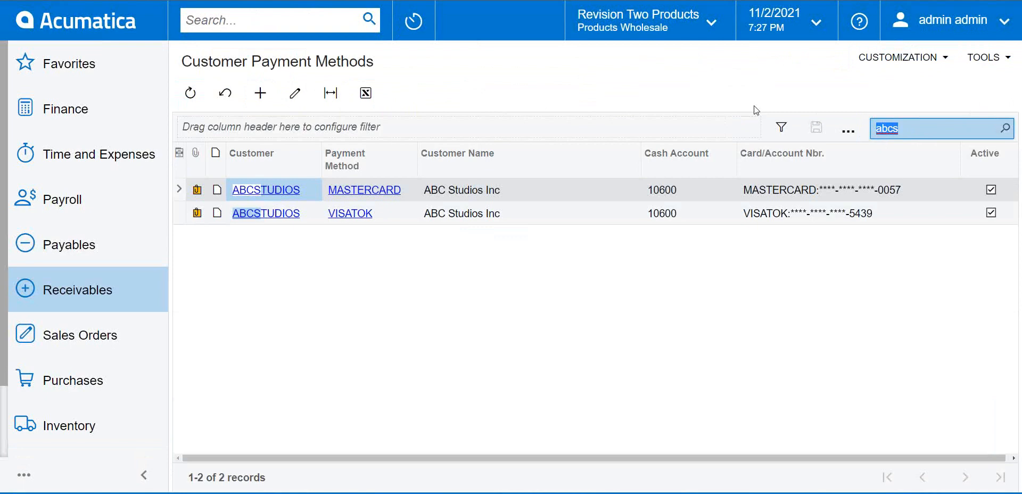
{"action": "key", "text": "BackSpace"}
Create a new sales order with ABCSTUDIOS as the customer.
{"action": "left_click", "coordinate": [49, 351]}
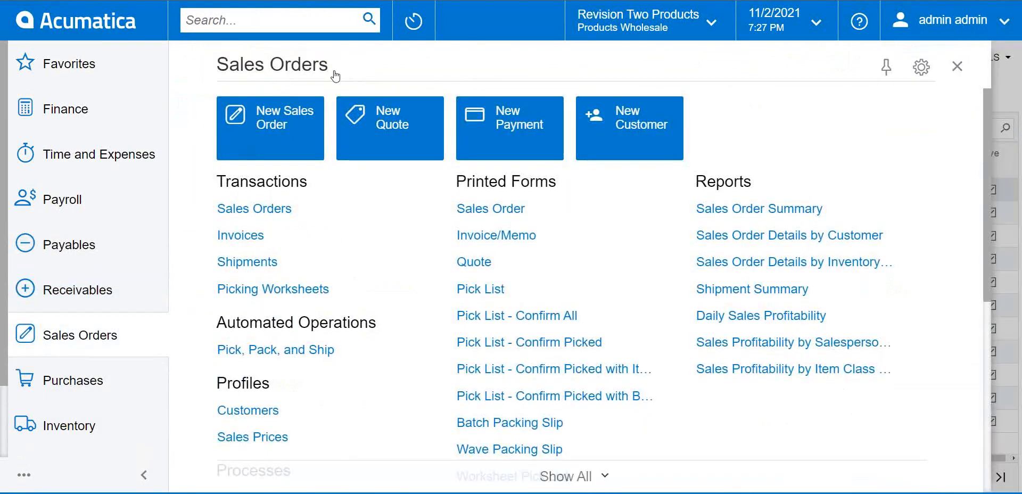
{"action": "left_click", "coordinate": [468, 207]}
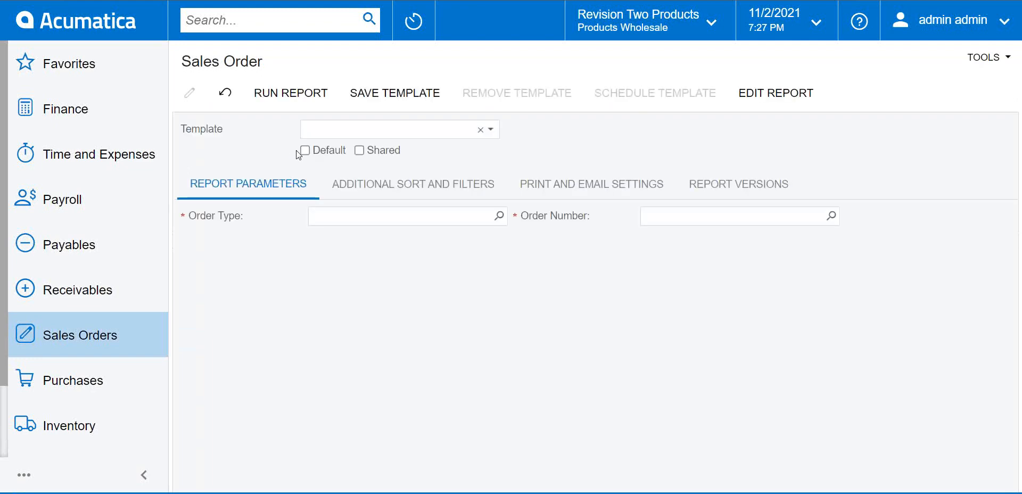
{"action": "left_click", "coordinate": [72, 330]}
{"action": "left_click", "coordinate": [257, 213]}
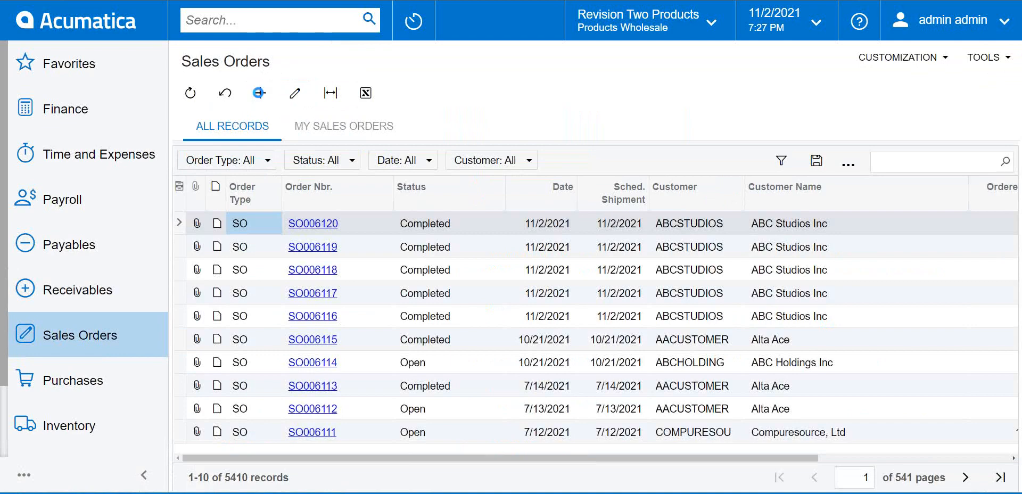
{"action": "left_click", "coordinate": [260, 93]}
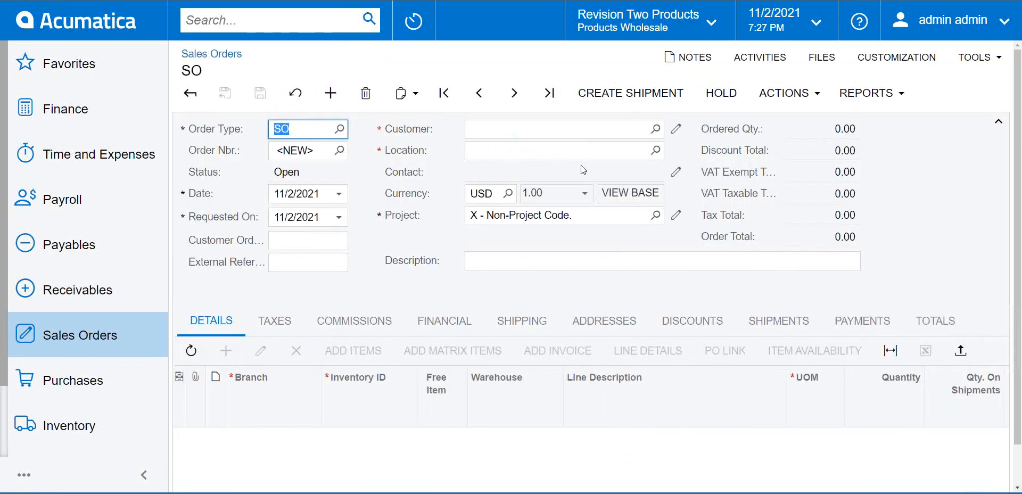
{"action": "left_click", "coordinate": [603, 130]}
{"action": "left_click", "coordinate": [655, 129]}
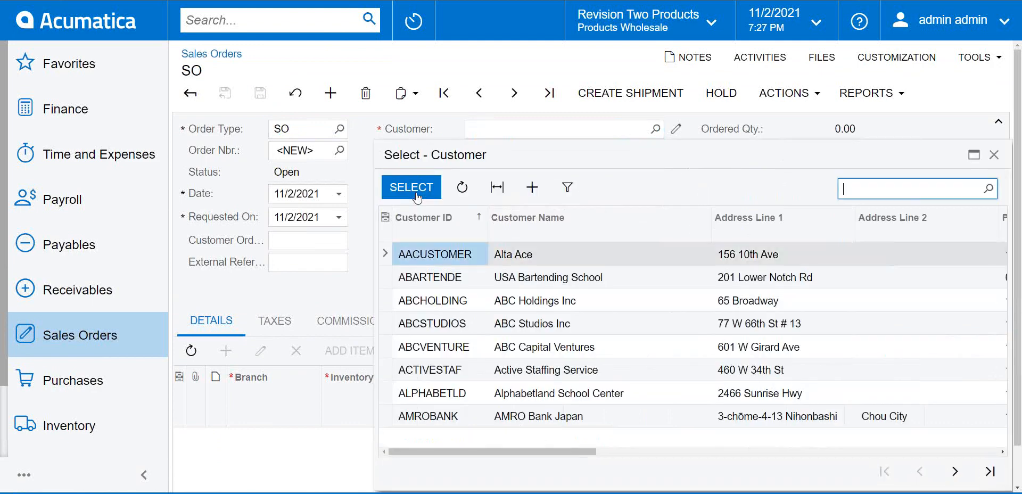
{"action": "double_click", "coordinate": [540, 324]}
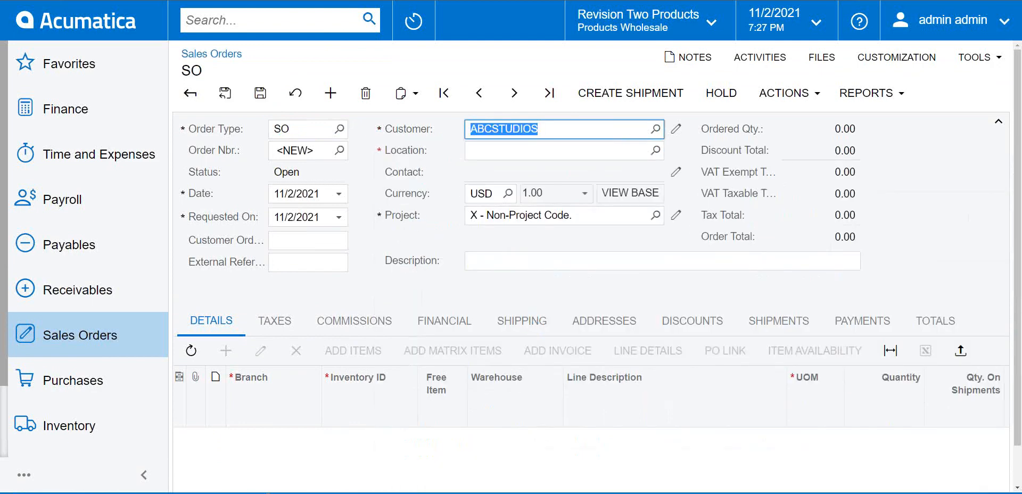
Add a line for 3 AALEGO500 Lego sets at 110.00 each.
{"action": "left_click", "coordinate": [355, 439]}
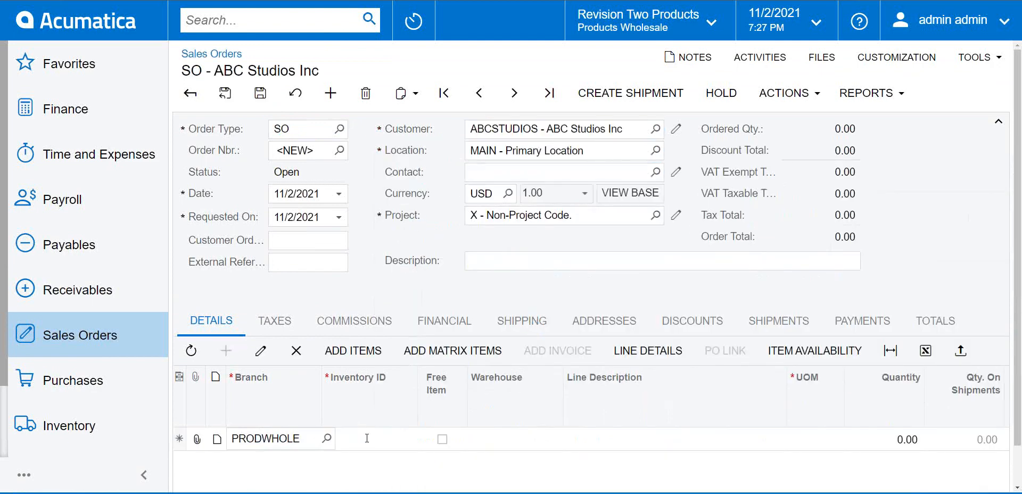
{"action": "left_click", "coordinate": [367, 438]}
{"action": "left_click", "coordinate": [422, 439]}
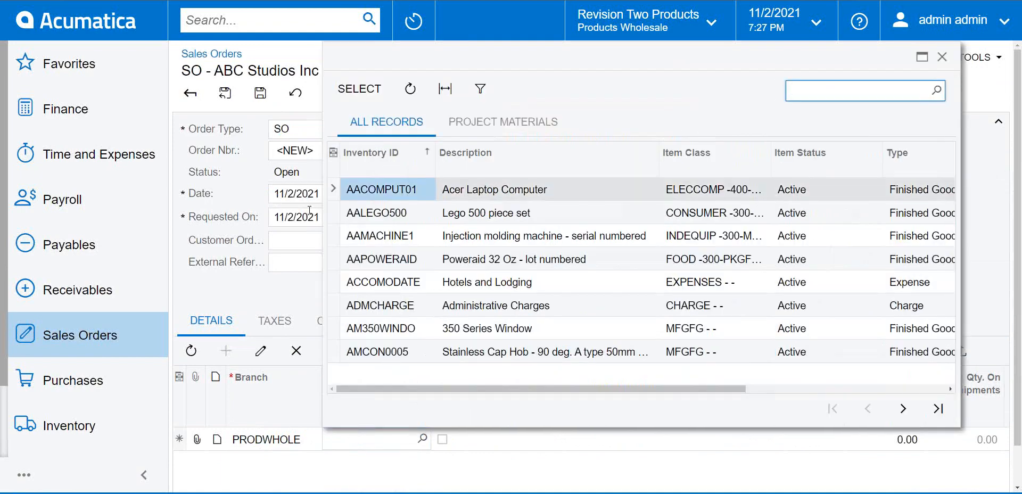
{"action": "double_click", "coordinate": [522, 217]}
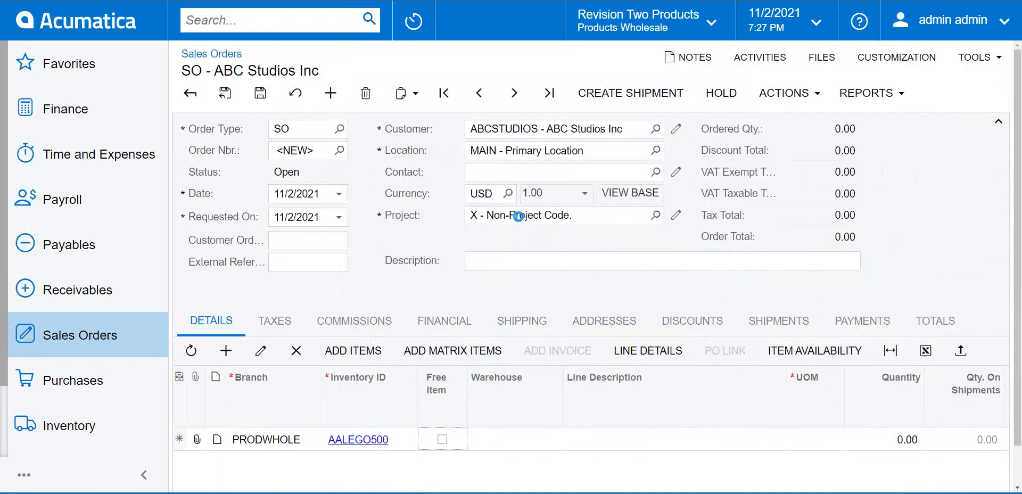
{"action": "left_click", "coordinate": [879, 446]}
{"action": "type", "text": "3"}
{"action": "key", "text": "Tab"}
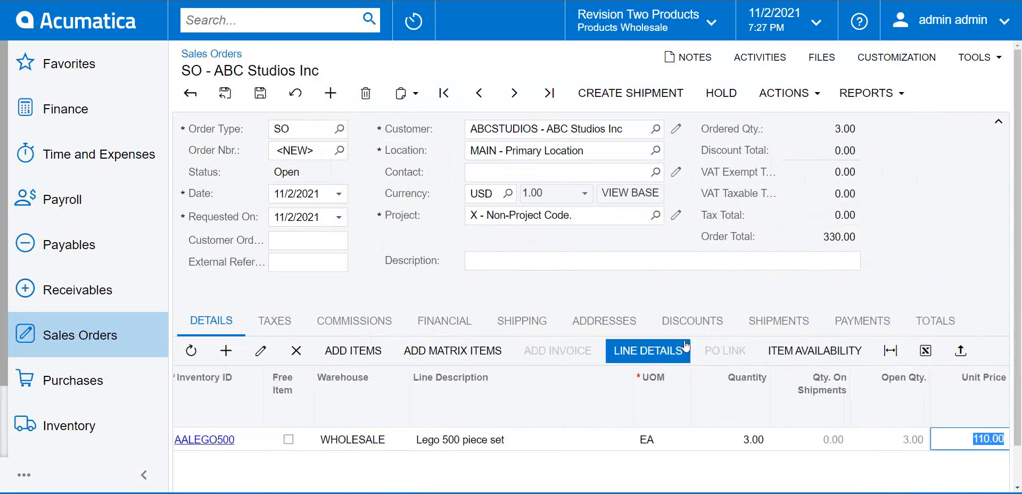
{"action": "key", "text": "Tab"}
Save order SO006121 and start a MASTERCARD payment for it.
{"action": "left_click", "coordinate": [863, 322]}
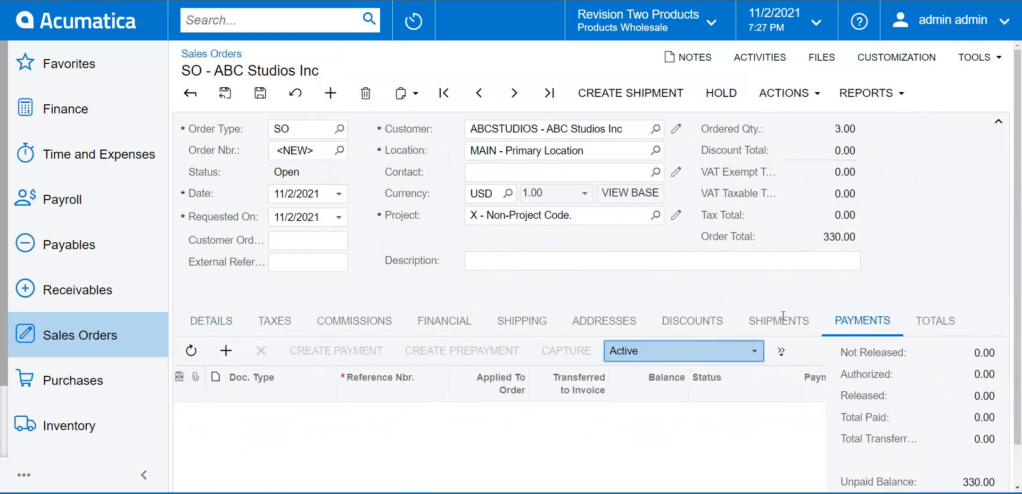
{"action": "left_click", "coordinate": [260, 94]}
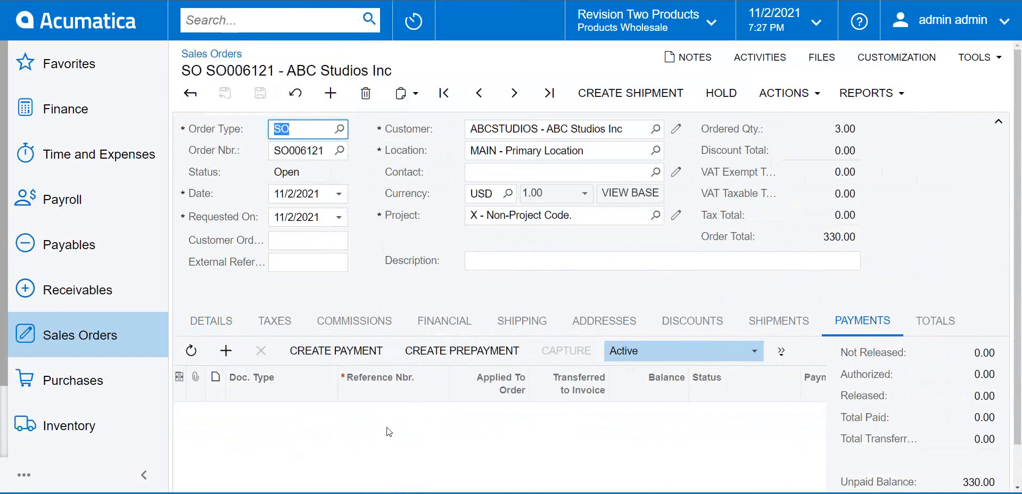
{"action": "left_click", "coordinate": [303, 350]}
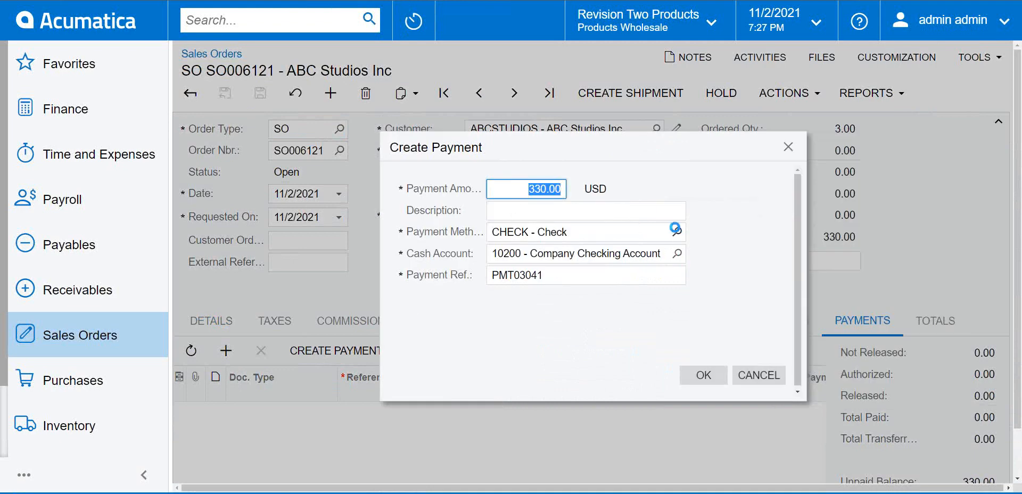
{"action": "left_click", "coordinate": [677, 232]}
{"action": "left_click", "coordinate": [947, 461]}
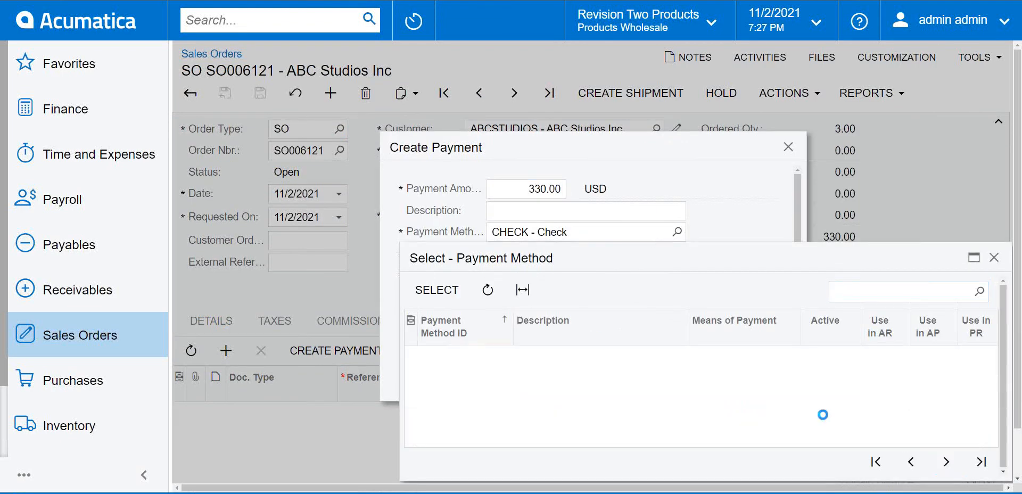
{"action": "double_click", "coordinate": [587, 360]}
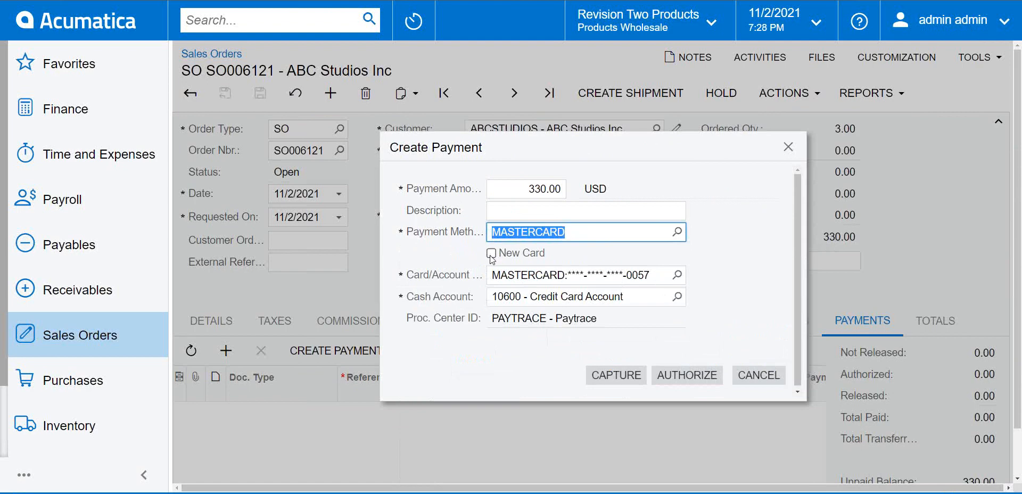
Pre-authorize 330.00 on the customer's saved Mastercard, then start quick processing of the order.
{"action": "left_click", "coordinate": [677, 275]}
{"action": "double_click", "coordinate": [636, 144]}
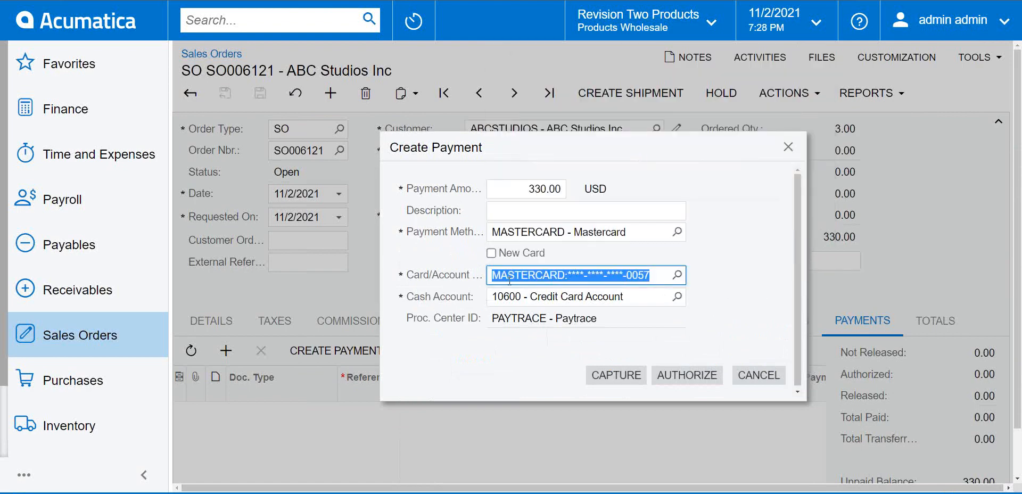
{"action": "left_click", "coordinate": [686, 376]}
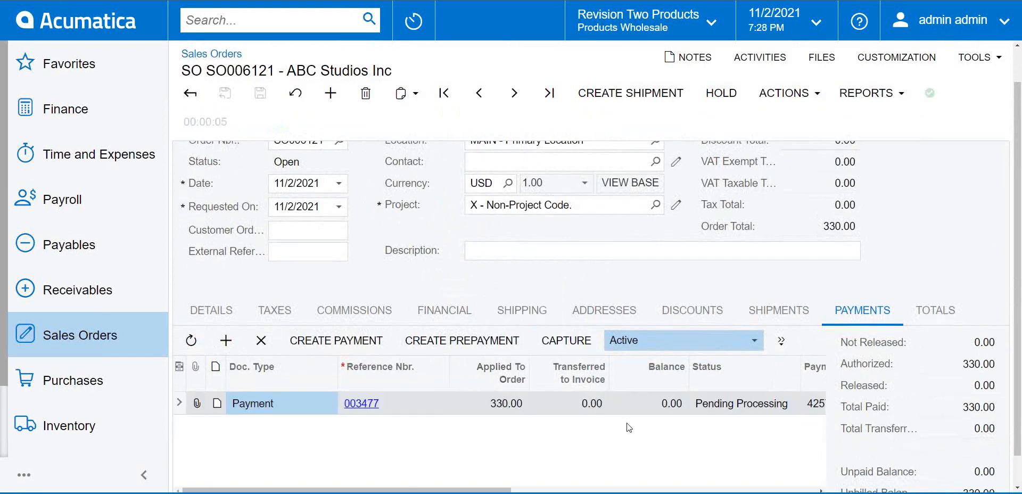
{"action": "left_click_drag", "start_coordinate": [493, 490], "coordinate": [865, 488]}
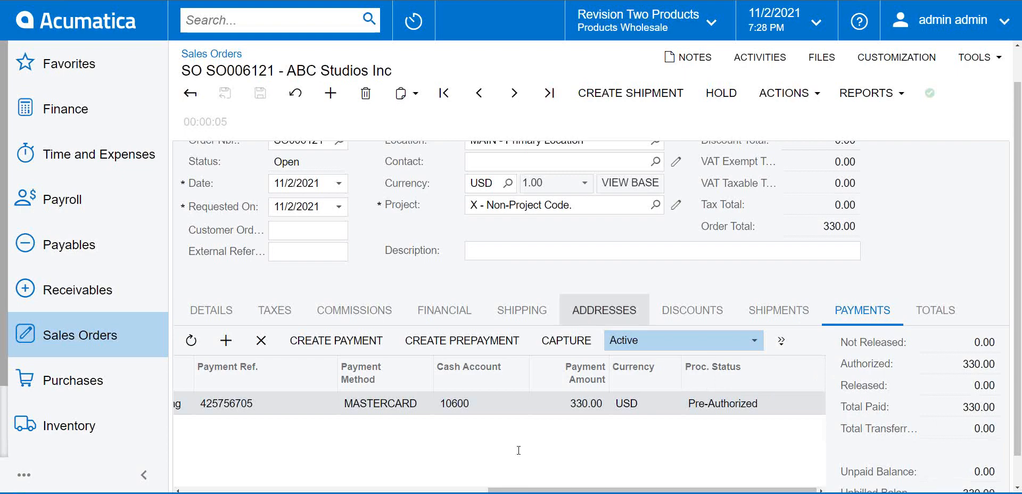
{"action": "left_click", "coordinate": [790, 93]}
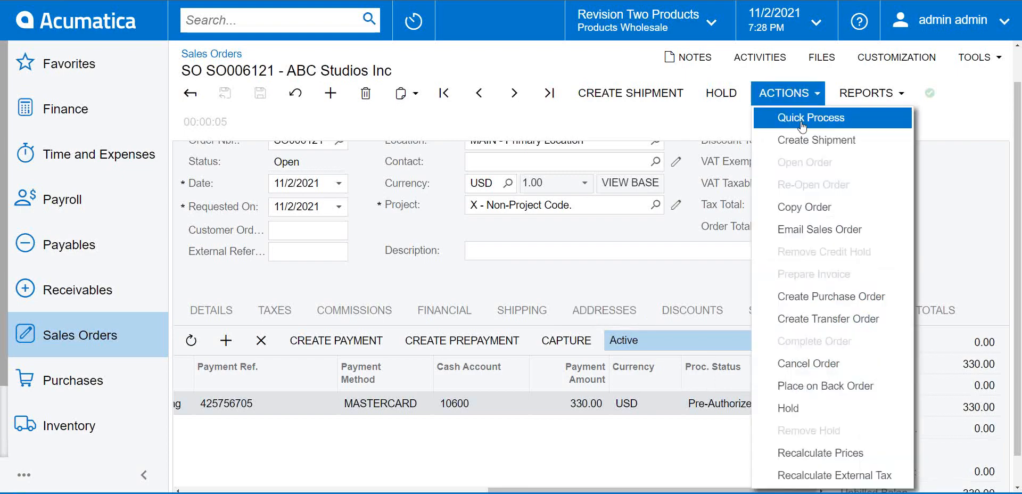
{"action": "left_click", "coordinate": [812, 116]}
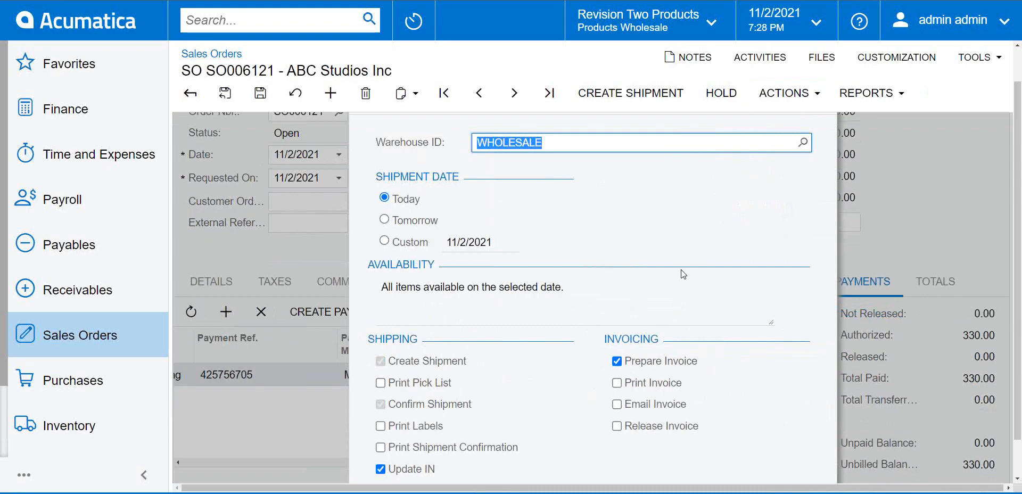
Confirm Quick Process to ship and invoice SO006121, then open invoice AR009452.
{"action": "scroll", "coordinate": [687, 250], "scroll_direction": "down", "scroll_amount": 1}
{"action": "left_click", "coordinate": [809, 462]}
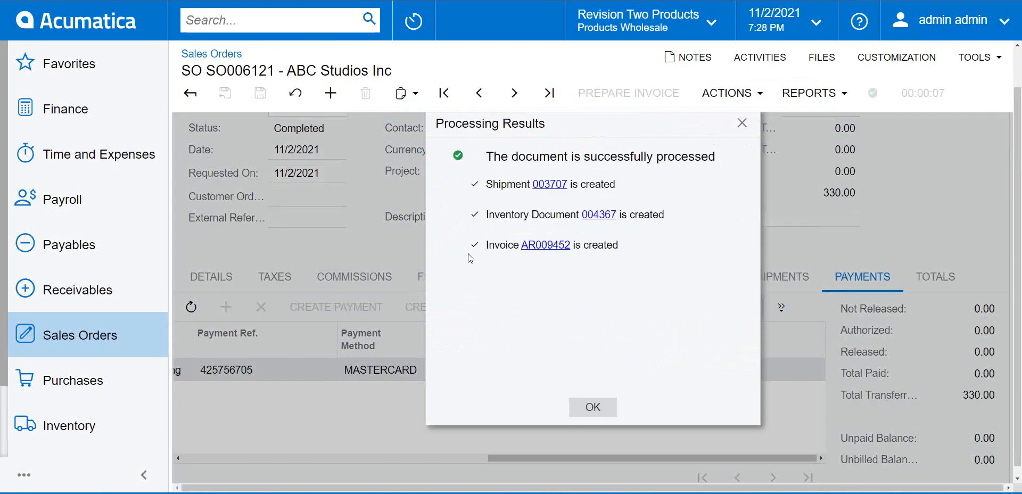
{"action": "left_click", "coordinate": [547, 246]}
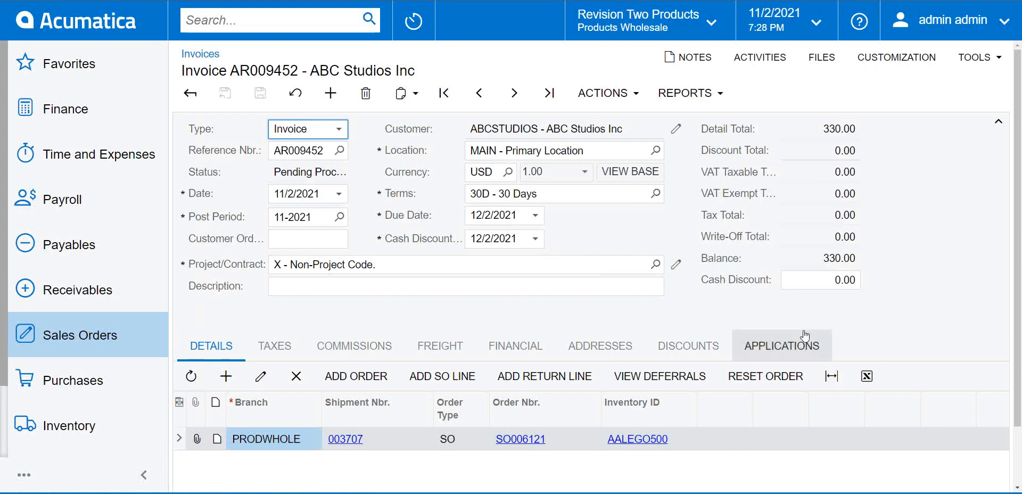
Capture the 330.00 pre-authorized payment from invoice AR009452's Applications tab.
{"action": "left_click", "coordinate": [782, 346]}
{"action": "scroll", "coordinate": [639, 405], "scroll_direction": "down", "scroll_amount": 1}
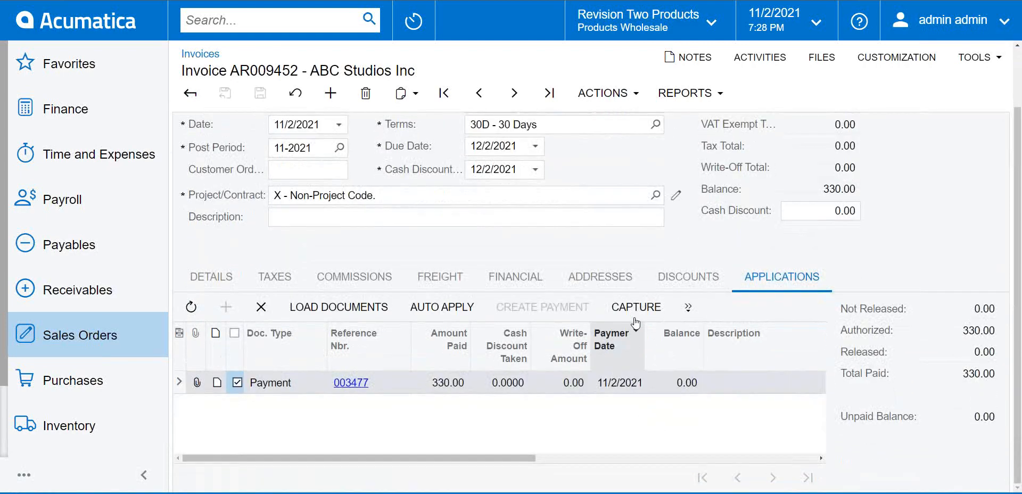
{"action": "left_click_drag", "start_coordinate": [508, 459], "coordinate": [797, 467]}
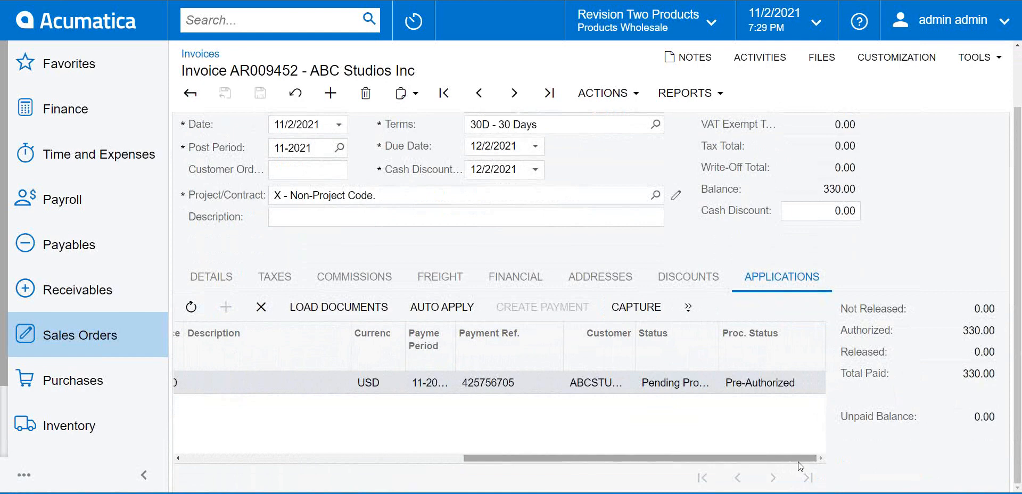
{"action": "left_click", "coordinate": [640, 308]}
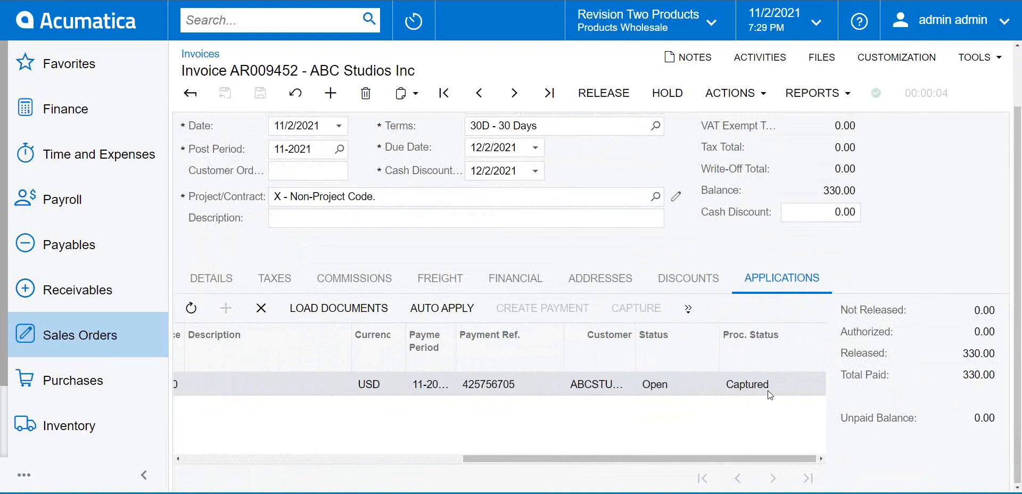
{"action": "left_click", "coordinate": [109, 293]}
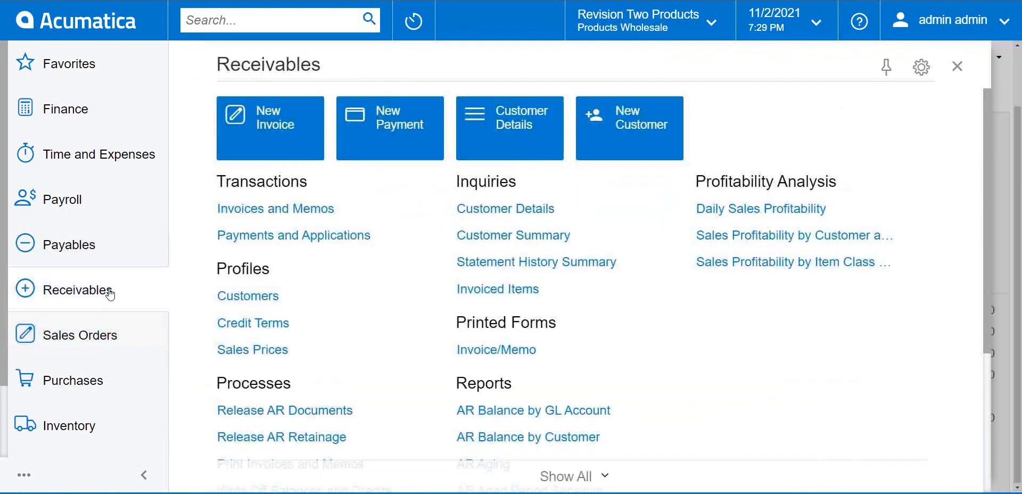
Start a new payment from the Payments and Applications list.
{"action": "left_click", "coordinate": [276, 235]}
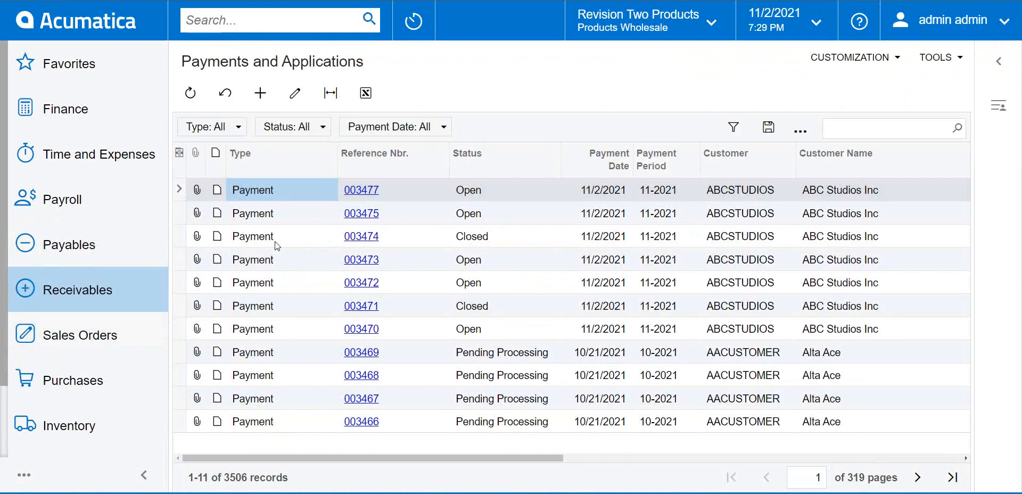
{"action": "left_click", "coordinate": [260, 96]}
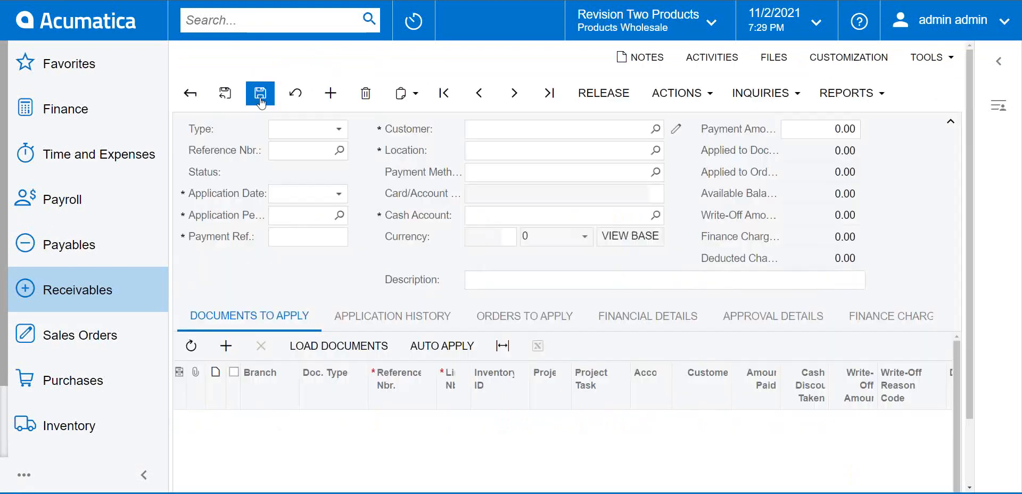
Set customer ABC Studios Inc and apply 1,000.00 to invoice AR009450.
{"action": "left_click", "coordinate": [543, 137]}
{"action": "left_click", "coordinate": [655, 129]}
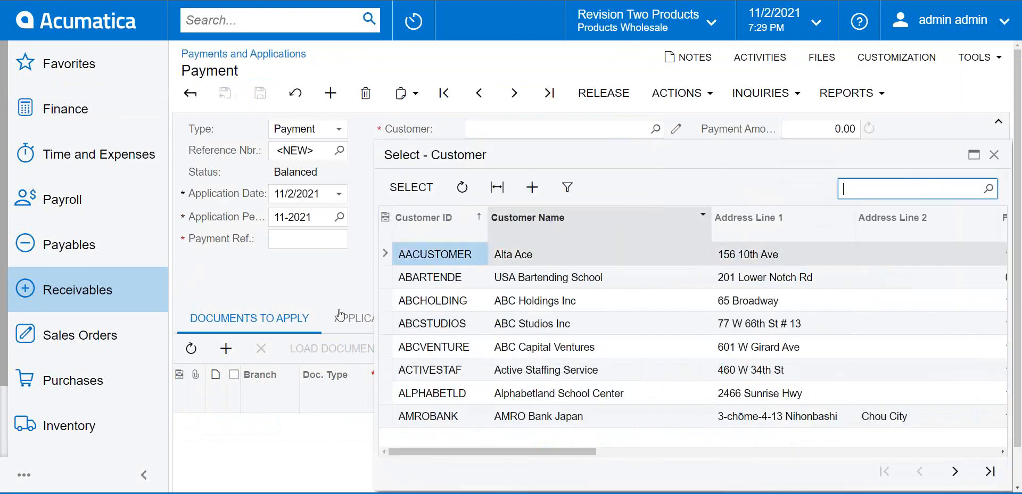
{"action": "double_click", "coordinate": [546, 325]}
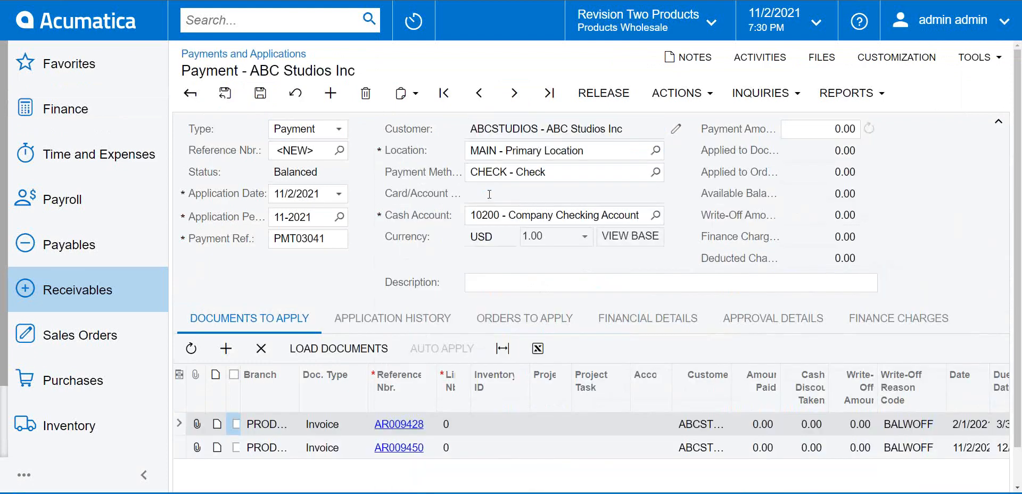
{"action": "left_click", "coordinate": [236, 448]}
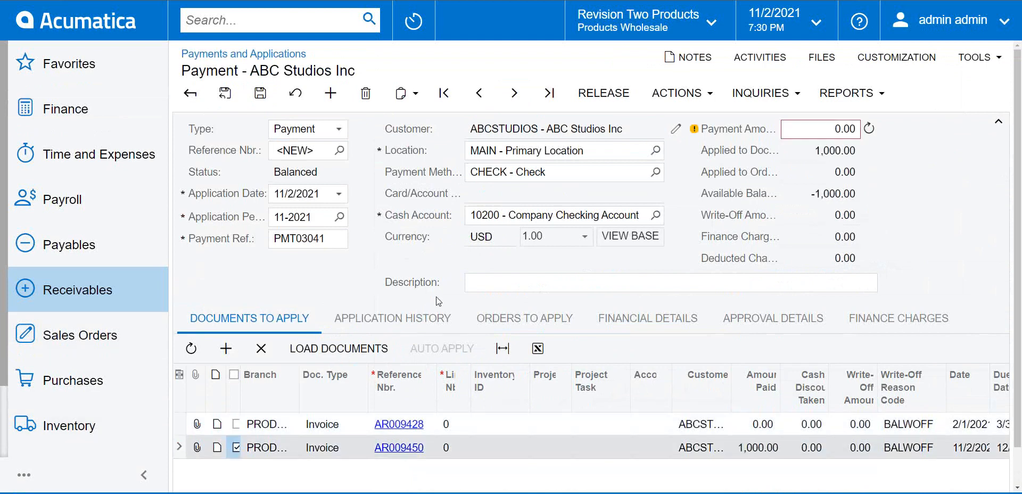
{"action": "left_click", "coordinate": [871, 132]}
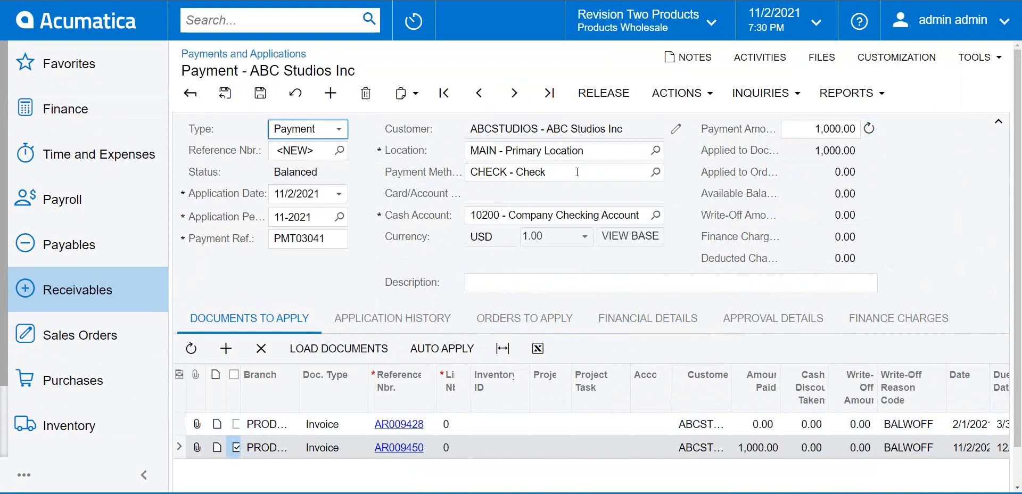
Choose DISCOVER payment method and cash account 10600, then save payment 003478.
{"action": "left_click", "coordinate": [578, 172]}
{"action": "left_click", "coordinate": [655, 172]}
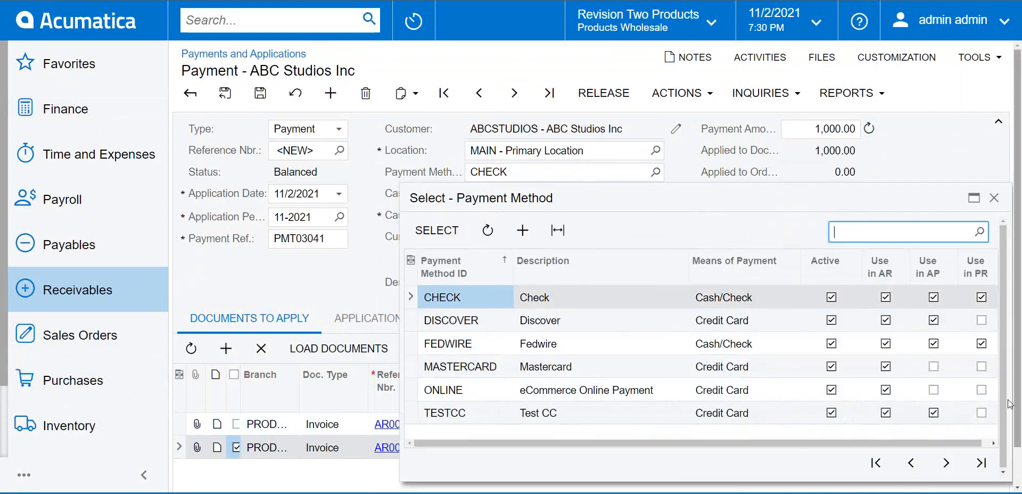
{"action": "double_click", "coordinate": [589, 321]}
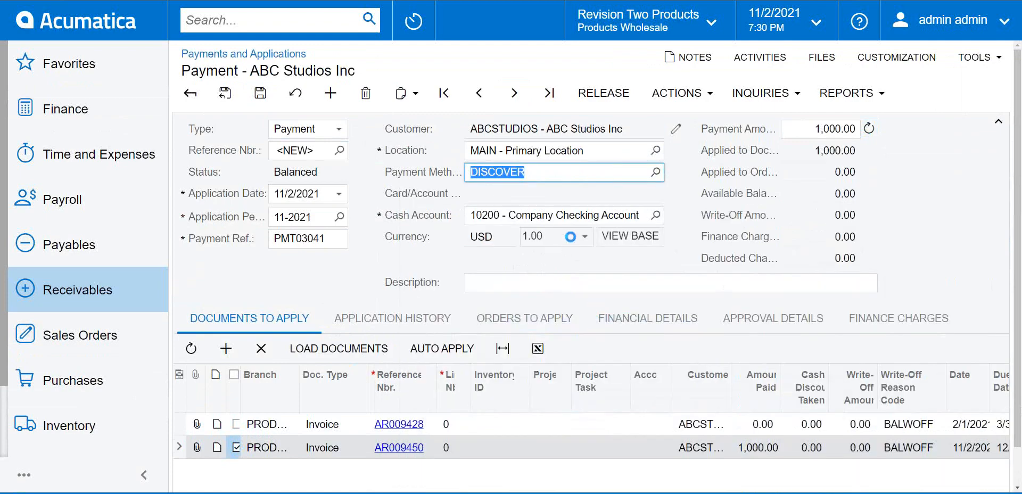
{"action": "left_click", "coordinate": [563, 261]}
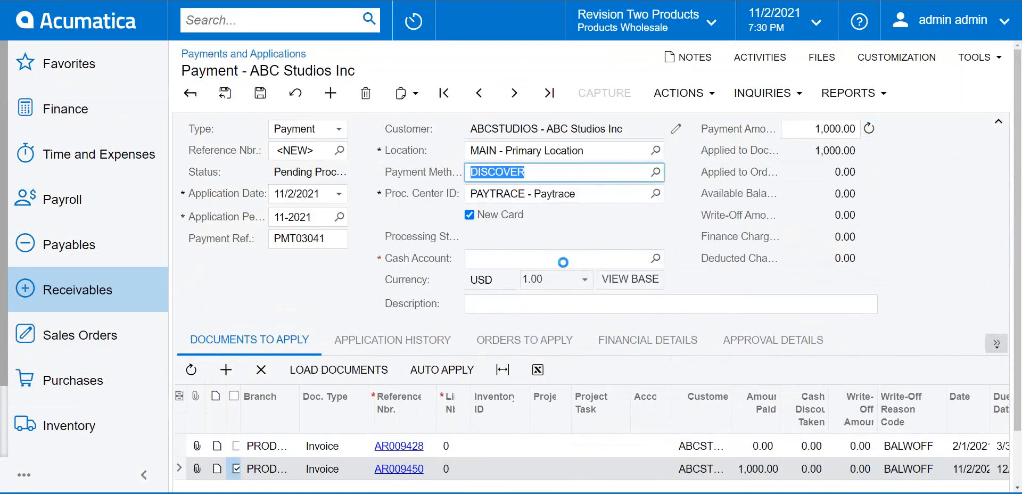
{"action": "double_click", "coordinate": [620, 373]}
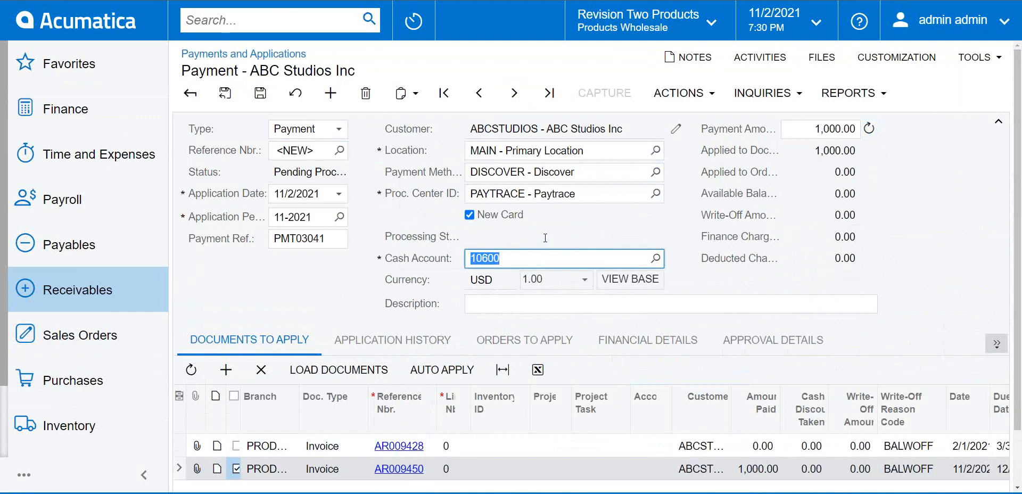
{"action": "left_click", "coordinate": [260, 93]}
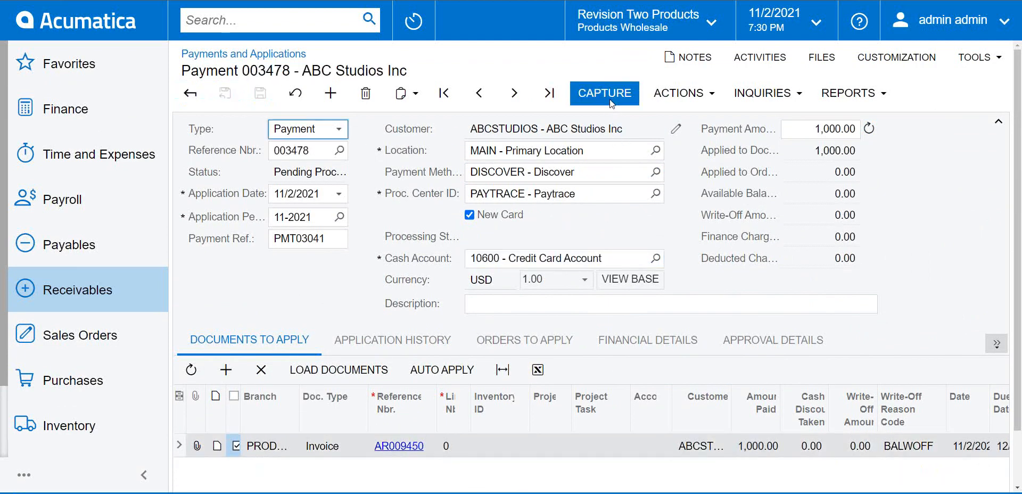
{"action": "left_click", "coordinate": [613, 100]}
Enter the new Discover card's number, expiry date, security code and billing zip, then submit to capture payment 003478.
{"action": "left_click", "coordinate": [614, 90]}
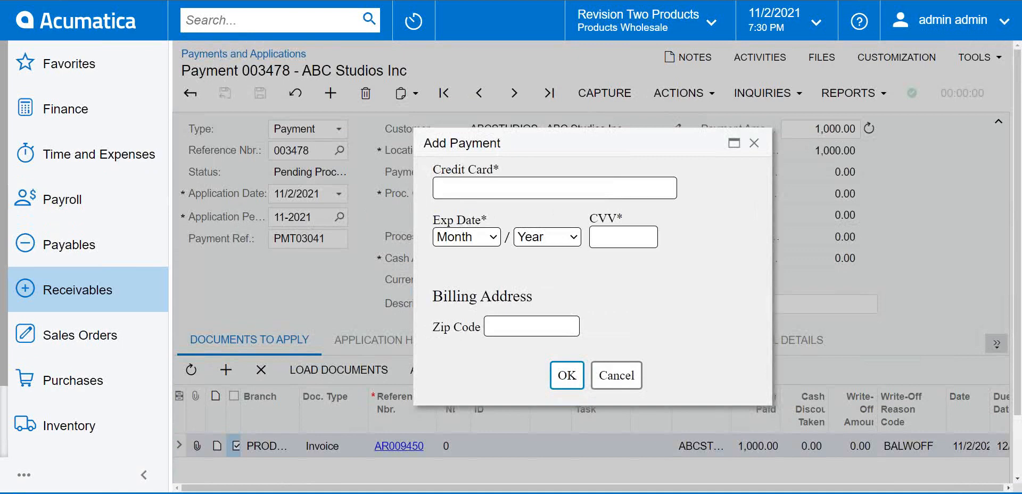
{"action": "left_click", "coordinate": [502, 193]}
{"action": "key", "text": "ctrl+v"}
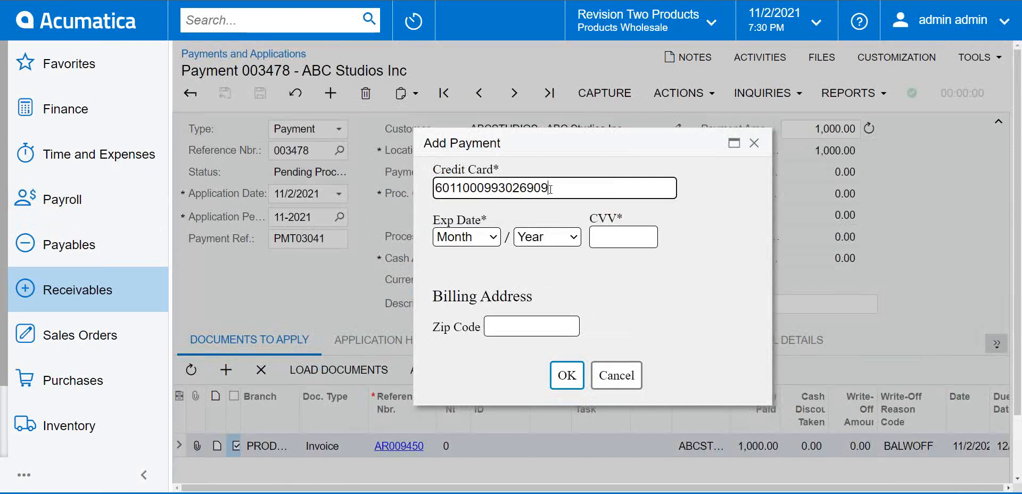
{"action": "left_click", "coordinate": [486, 238]}
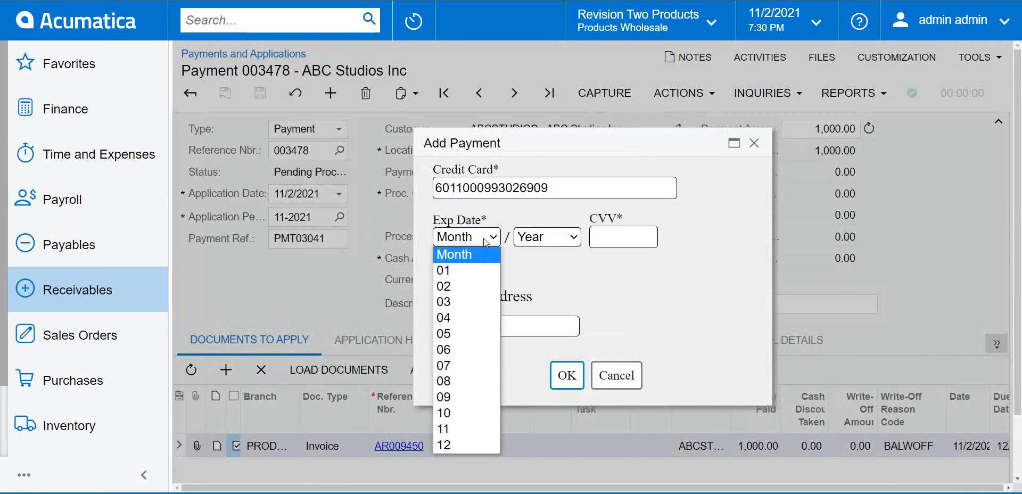
{"action": "left_click", "coordinate": [458, 446]}
{"action": "left_click", "coordinate": [558, 241]}
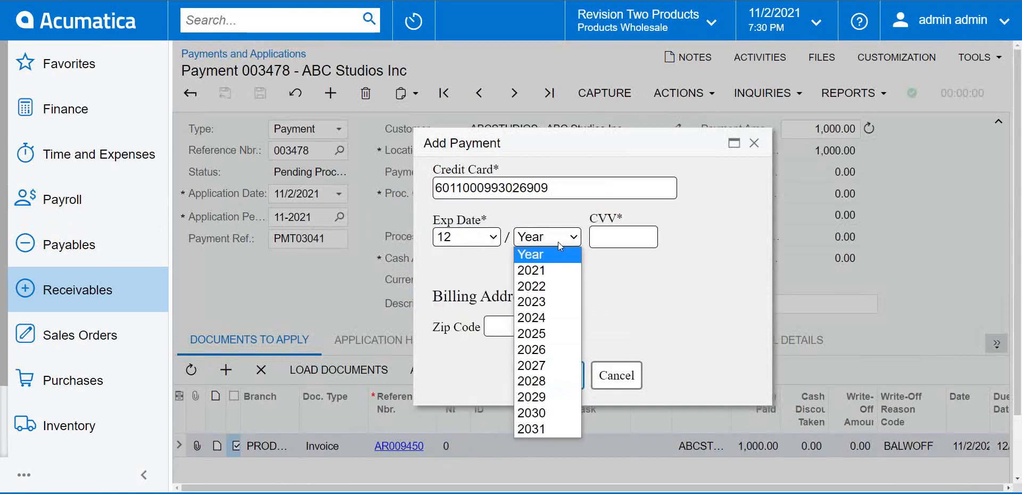
{"action": "left_click", "coordinate": [565, 333]}
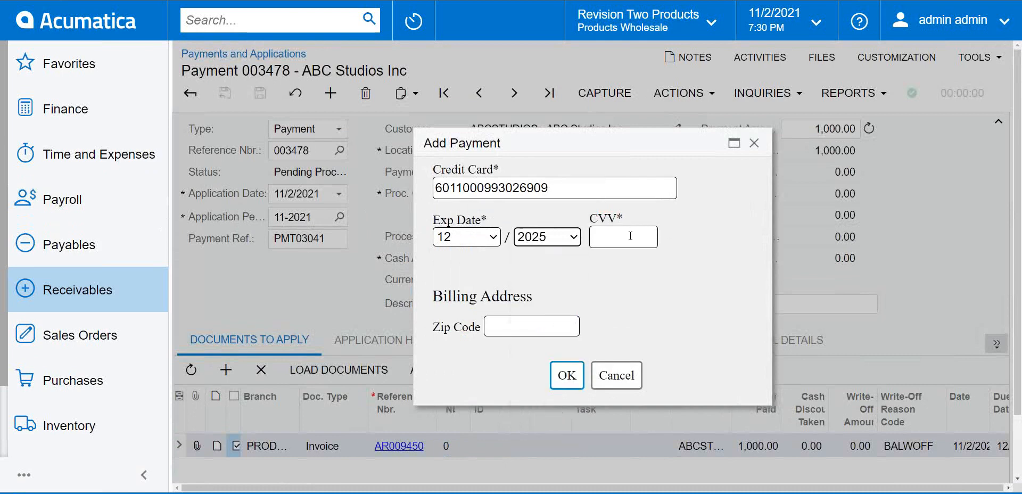
{"action": "left_click", "coordinate": [631, 236]}
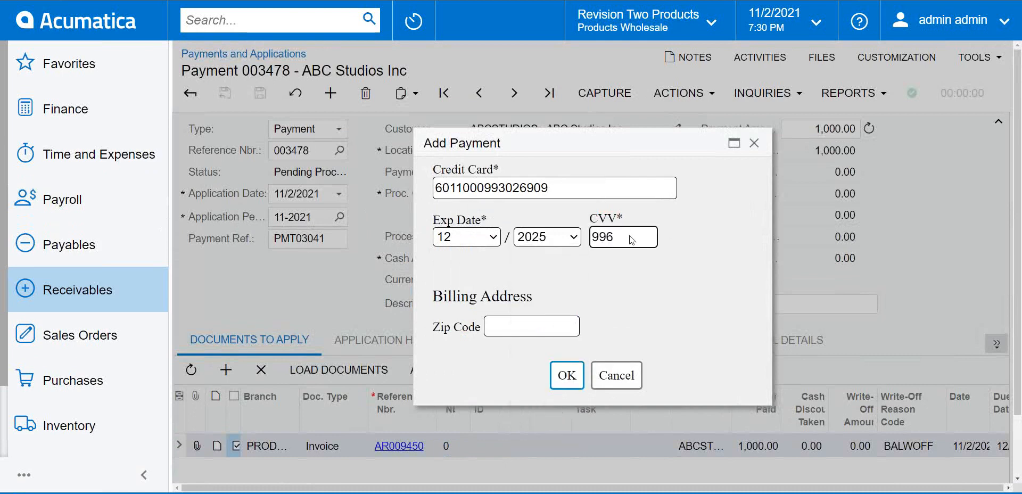
{"action": "left_click", "coordinate": [524, 331]}
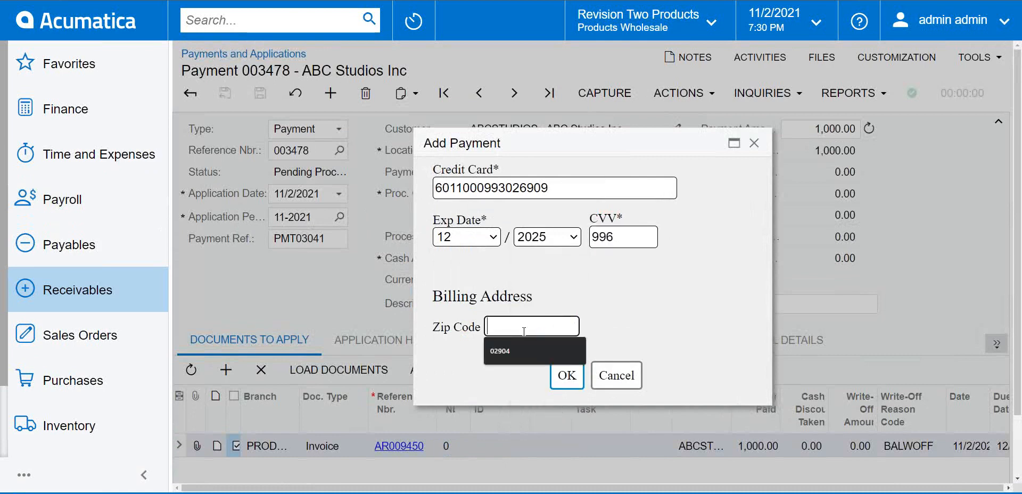
{"action": "type", "text": "85284"}
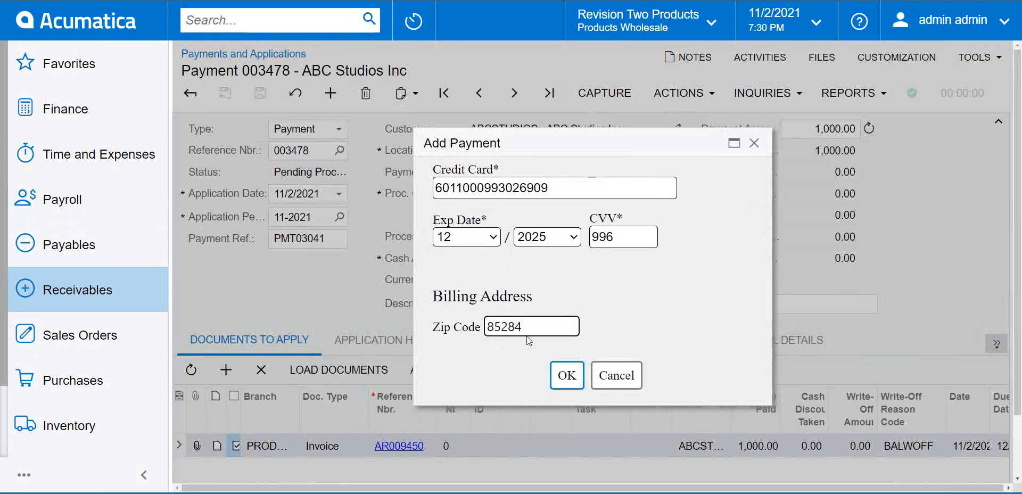
{"action": "left_click", "coordinate": [566, 375]}
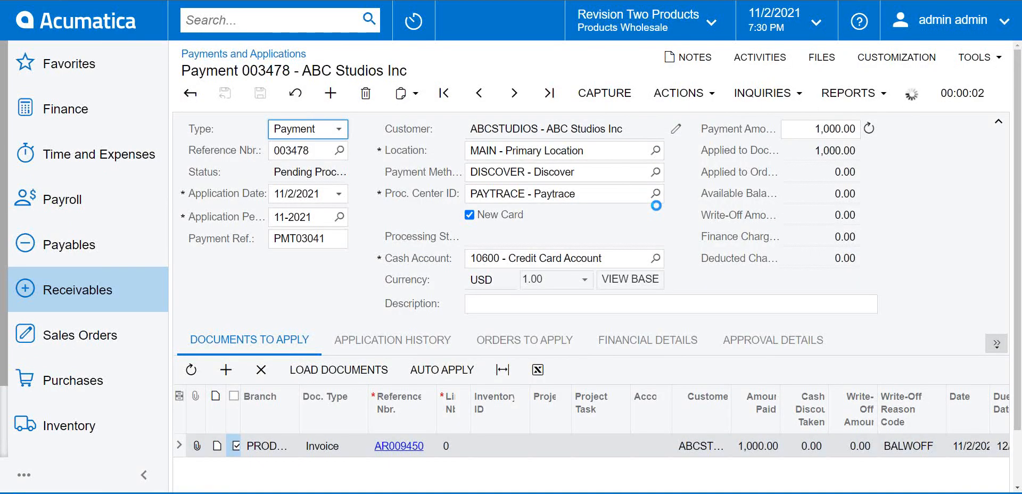